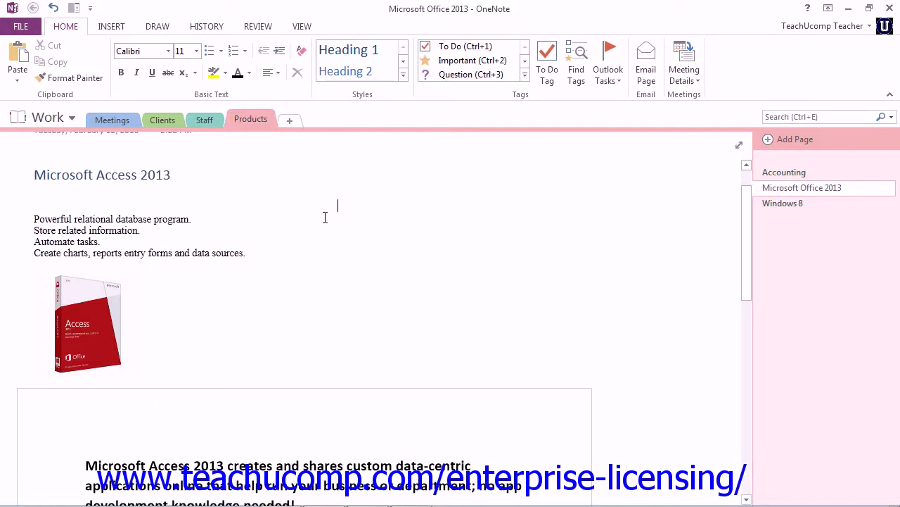
Type a bulleted list: Powerful relational database program, Store related information, Automate Tasks, Create charts, reports entry forms and data sources
click(325, 218)
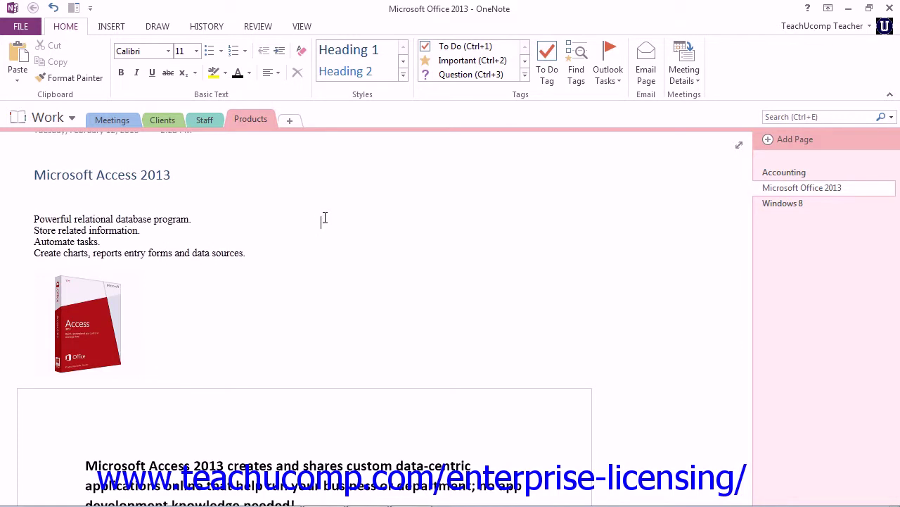
text(*)
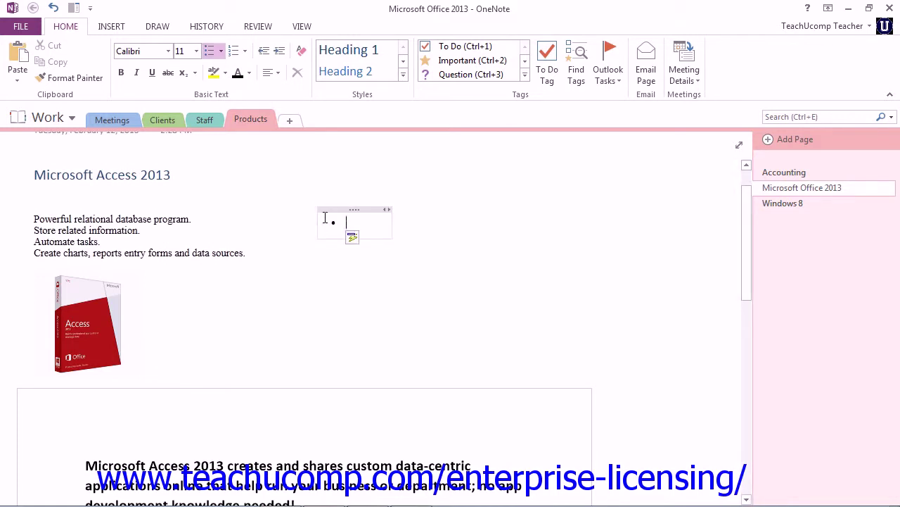
text( Powerful relat)
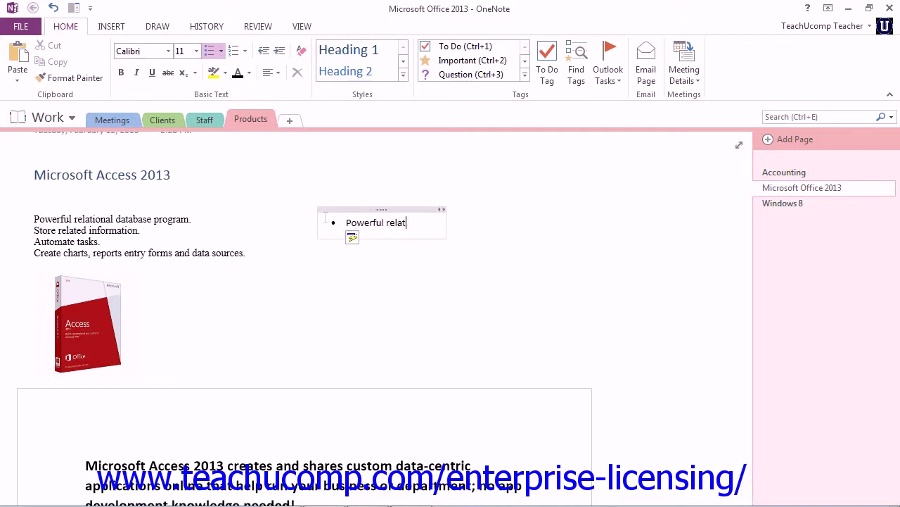
text(ional database program)
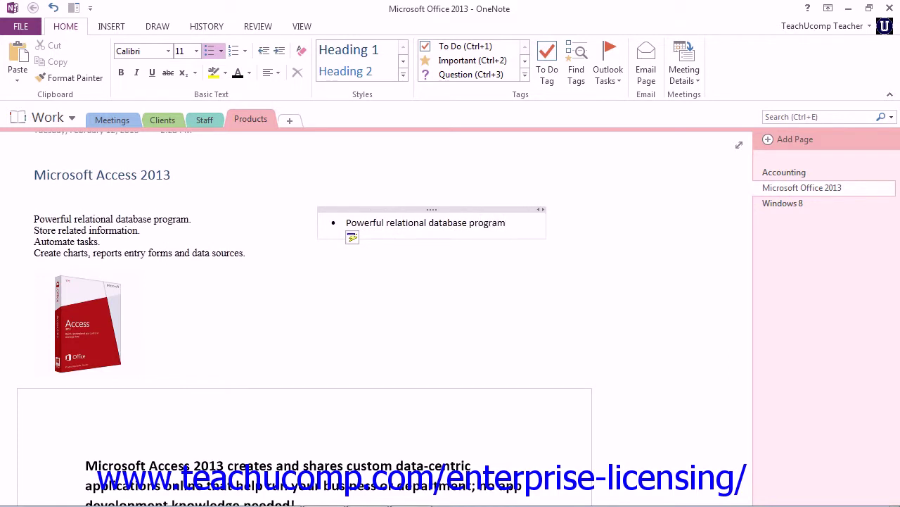
key(Return)
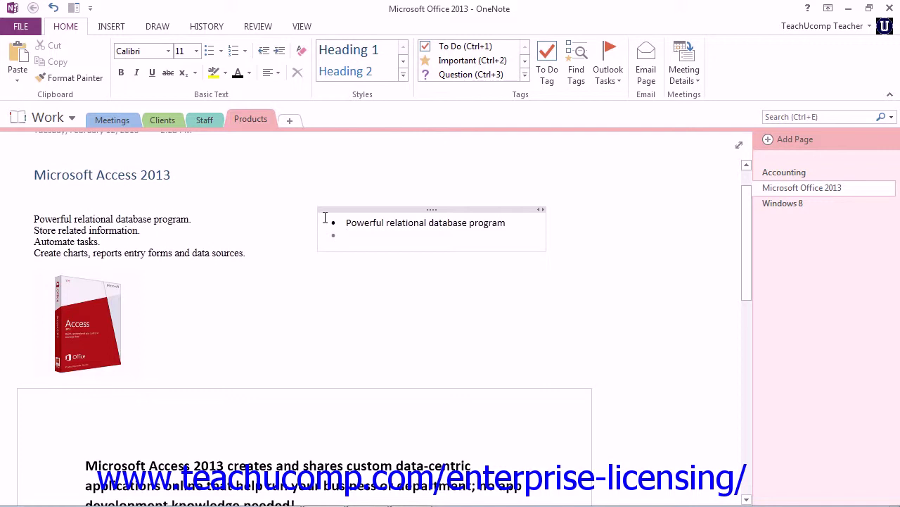
text(Store re)
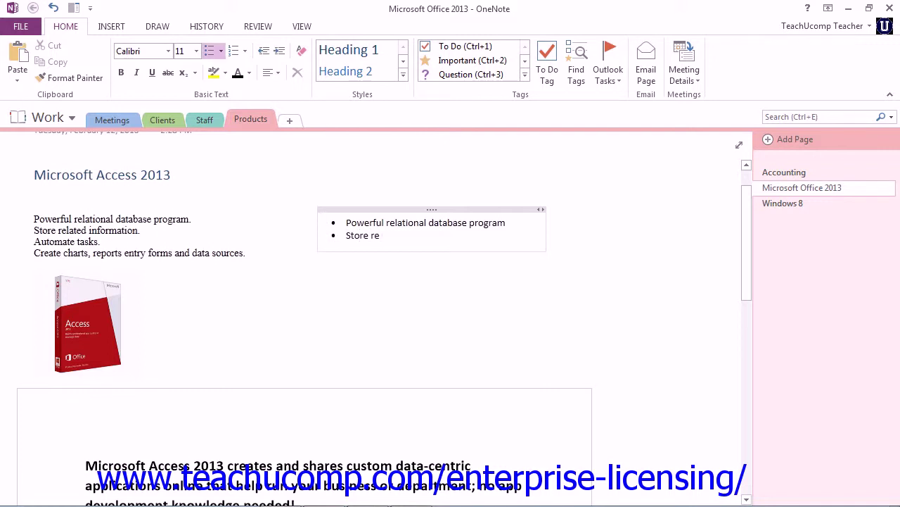
text(lated information)
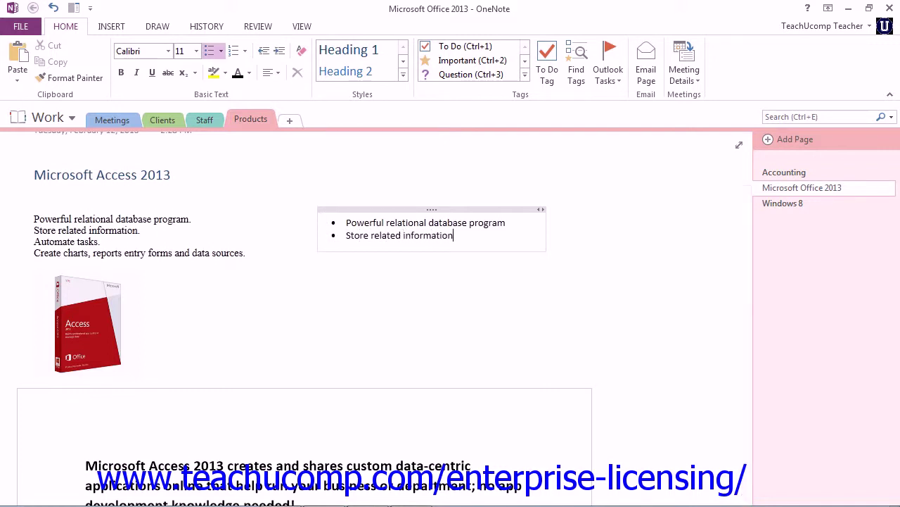
key(Return)
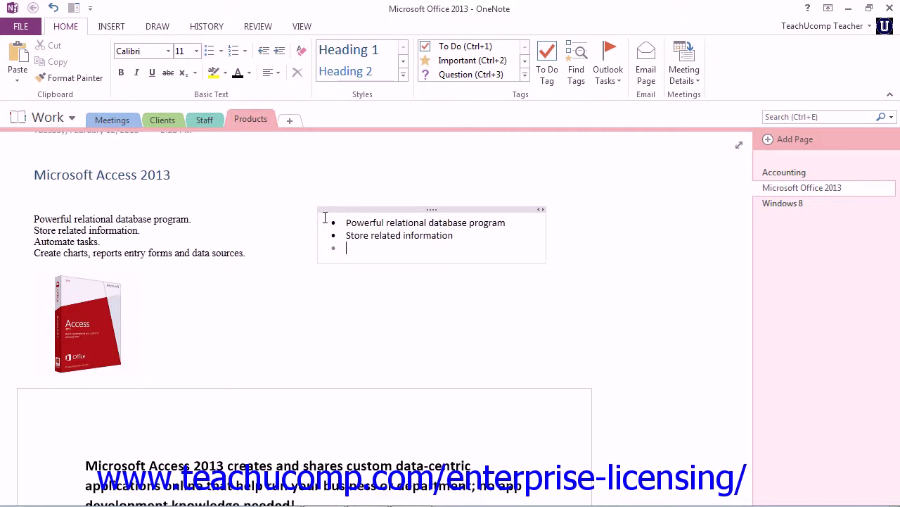
text(Automate Task)
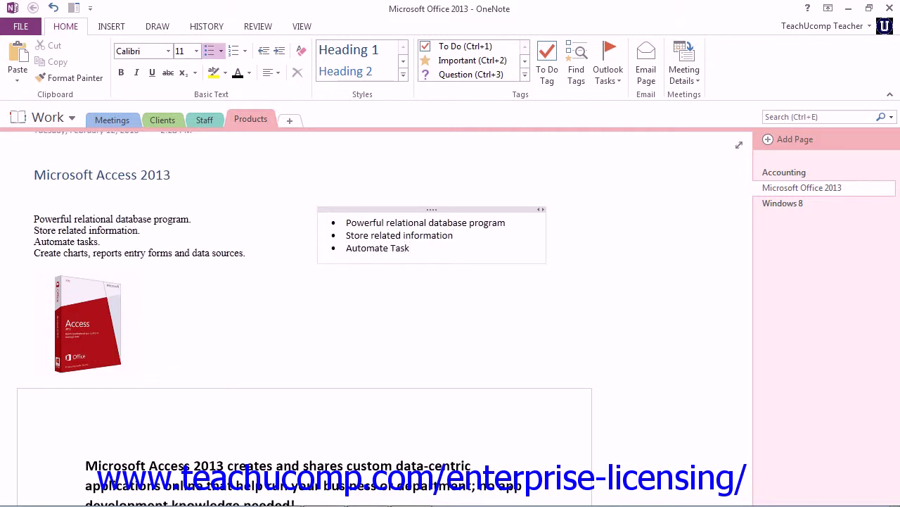
text(s)
key(Return)
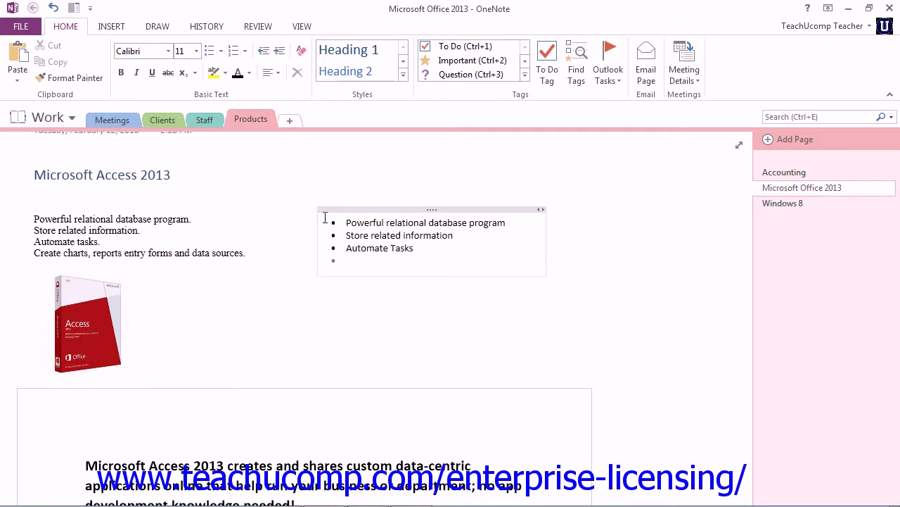
text(Create charts)
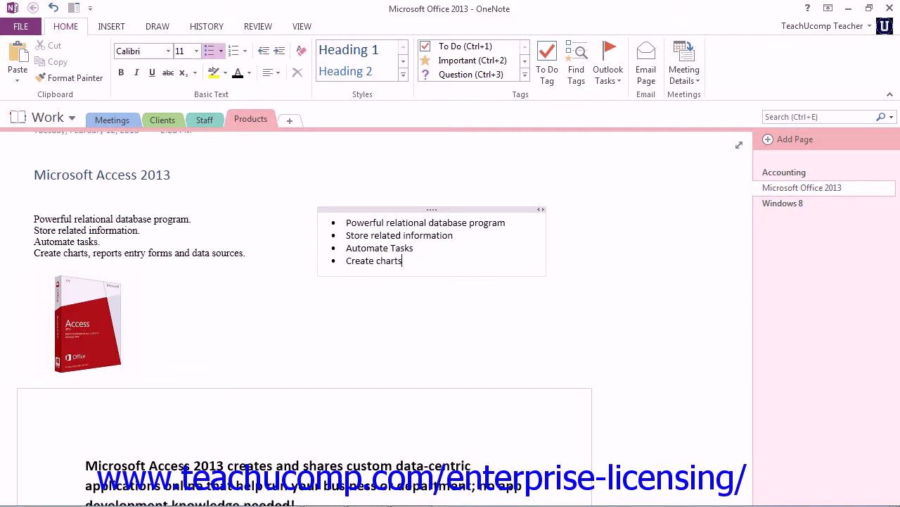
text(, reports entry forms and data )
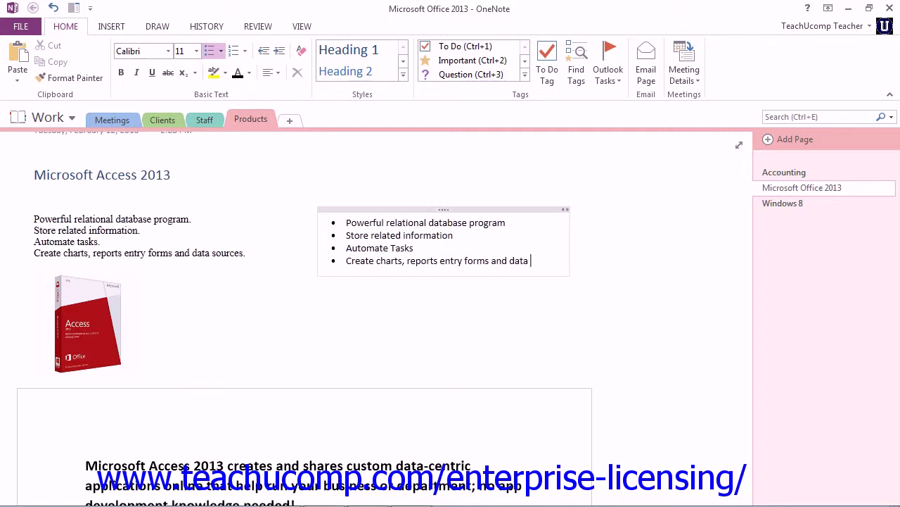
text(sources)
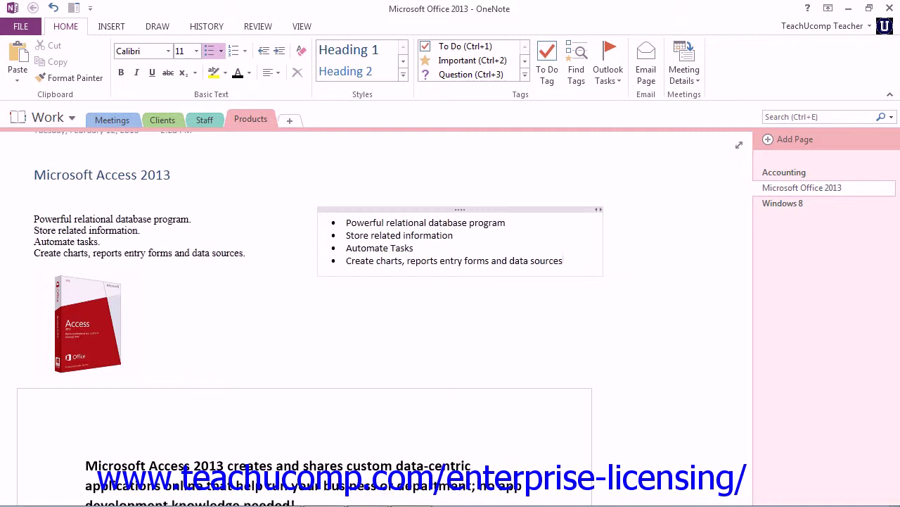
key(Return)
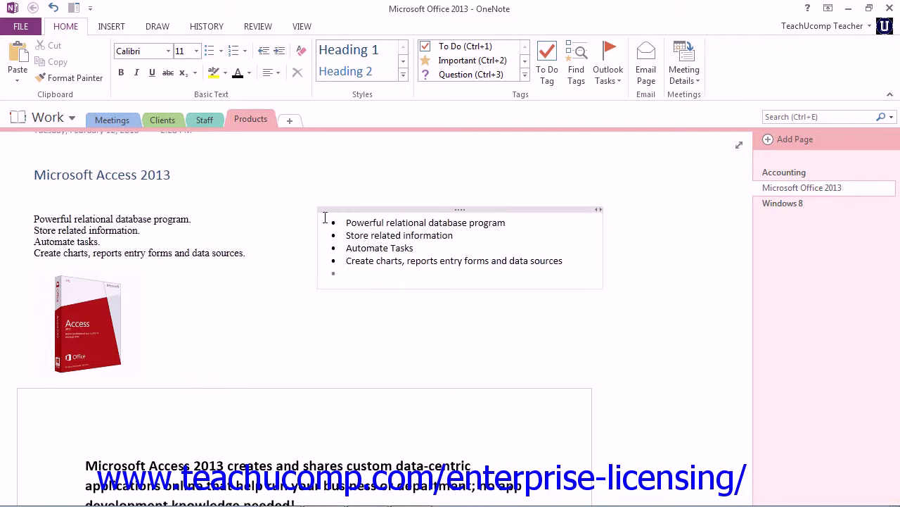
key(BackSpace)
click(333, 306)
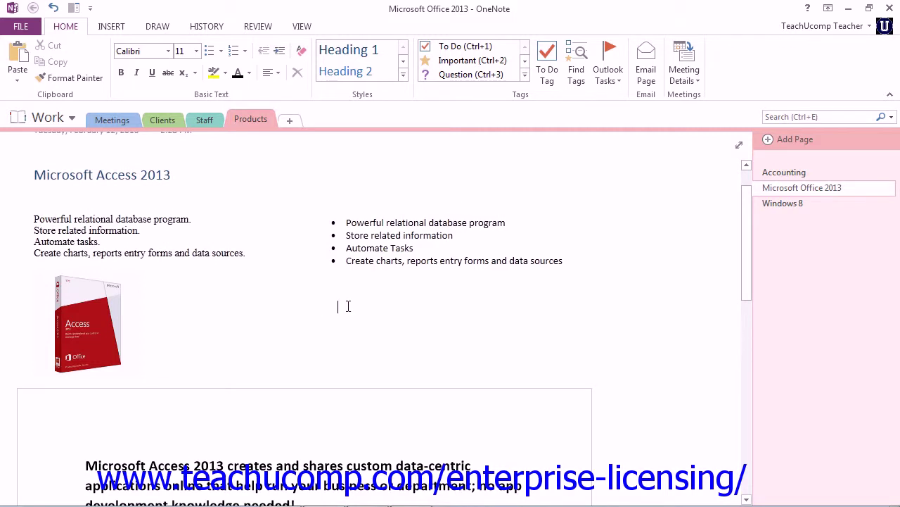
Type a numbered list: 1. Powerful relational database program, 2. Store related information
text(1)
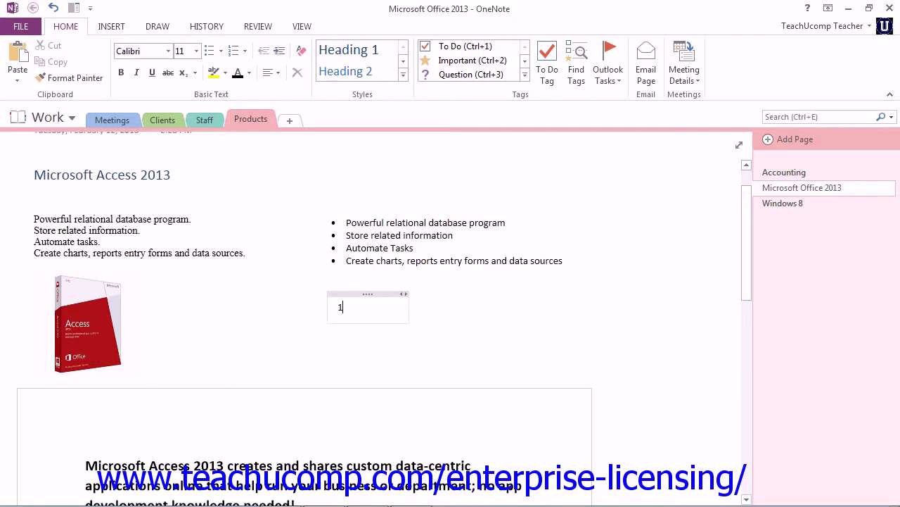
text(. )
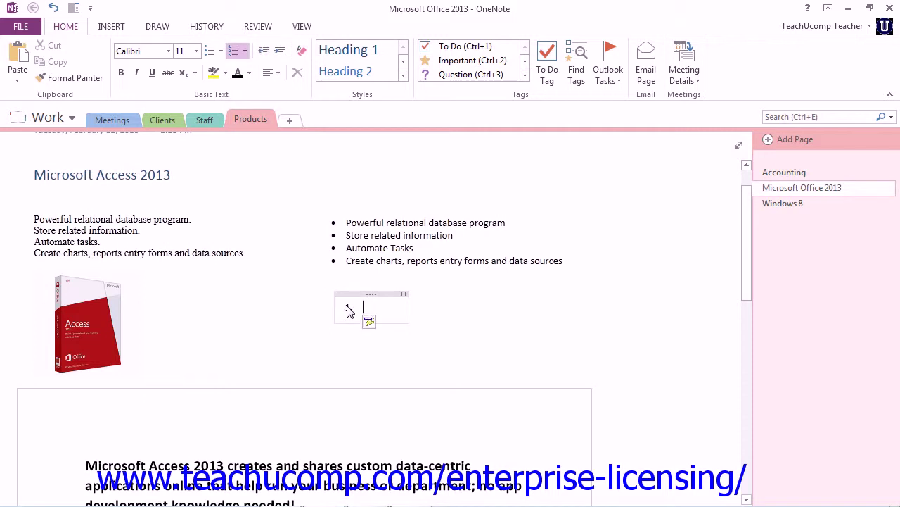
text(Power)
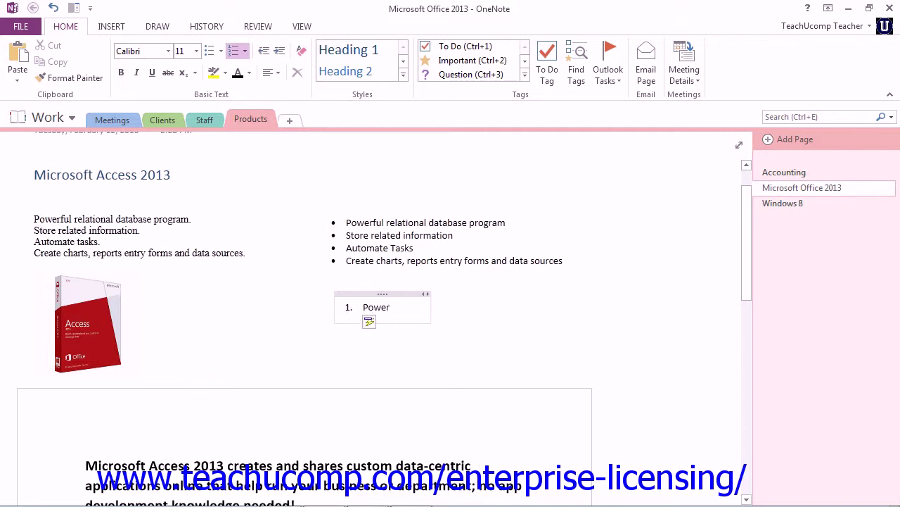
text(ful relational databs)
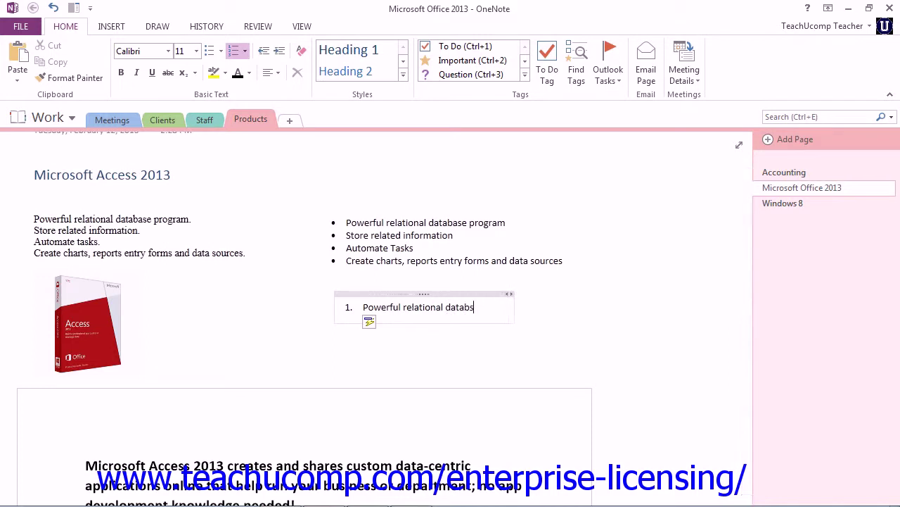
key(BackSpace)
text(abase program)
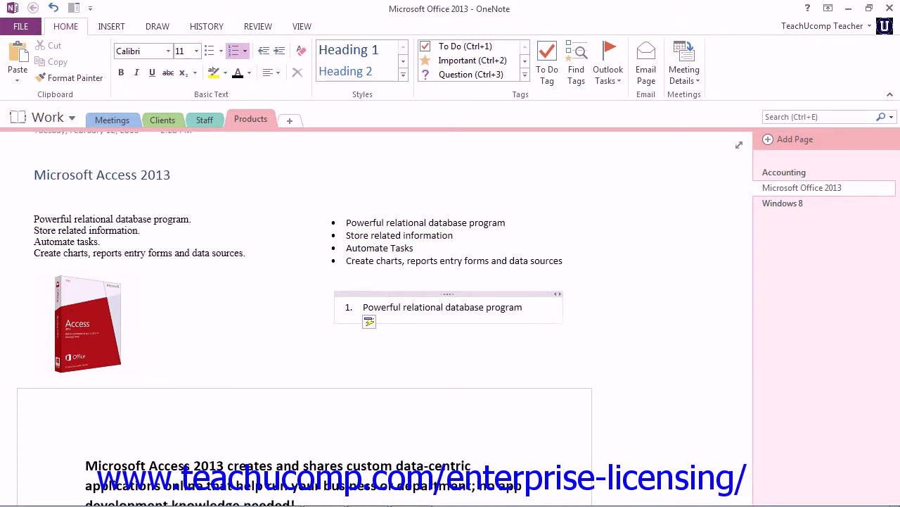
key(Return)
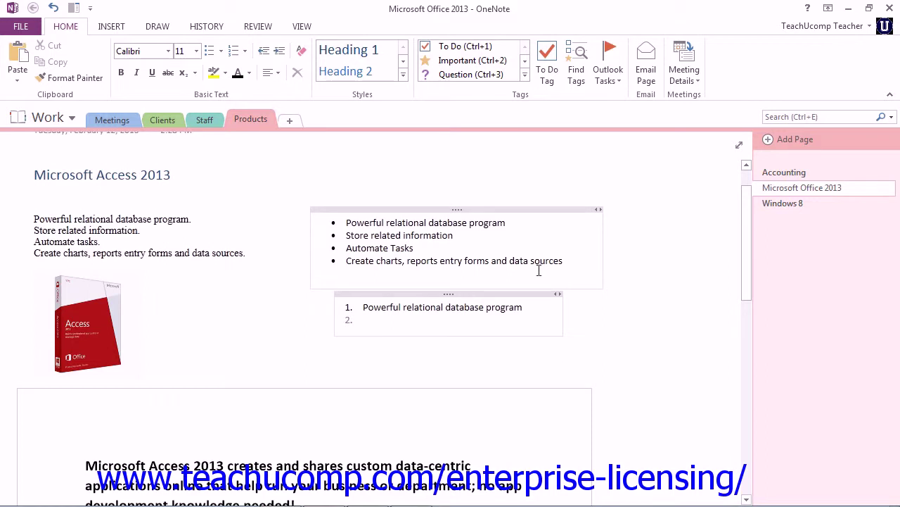
text(Store )
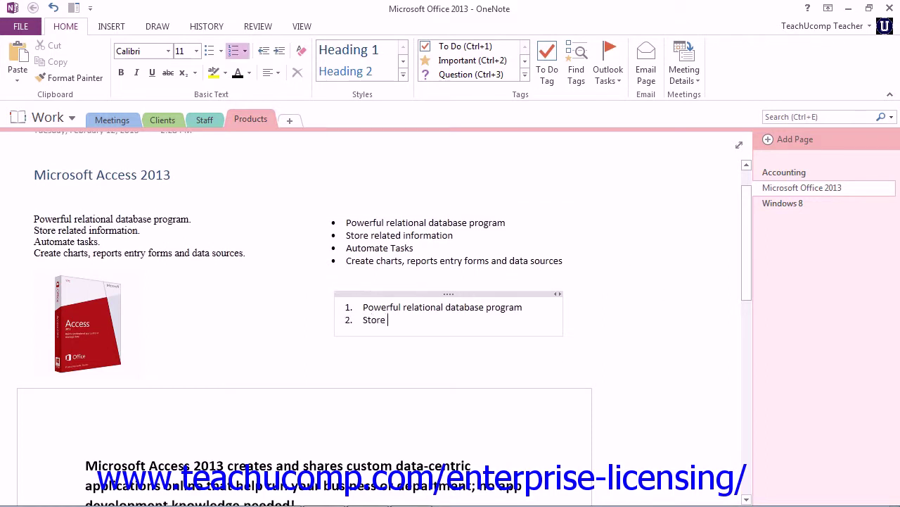
text(related information)
key(Return)
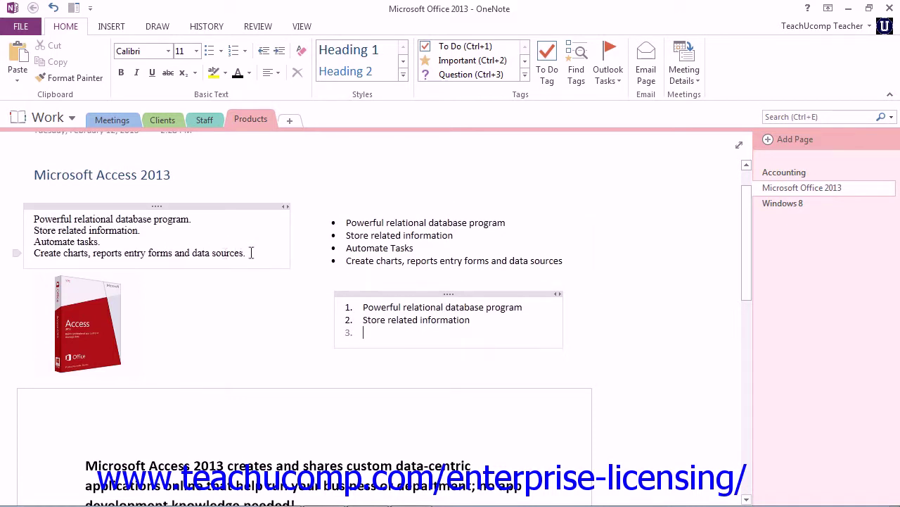
Select the original four plain lines and toggle round bullets on, then off again
drag(251, 252, 33, 219)
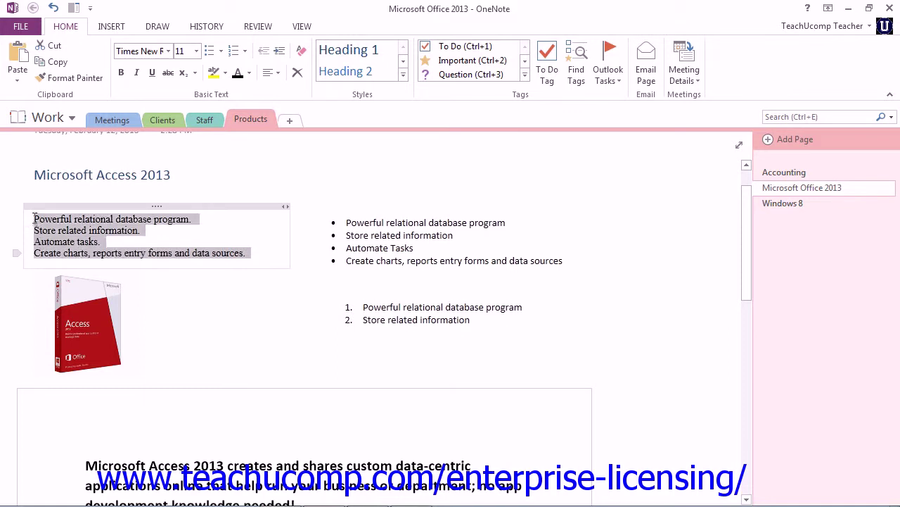
click(210, 57)
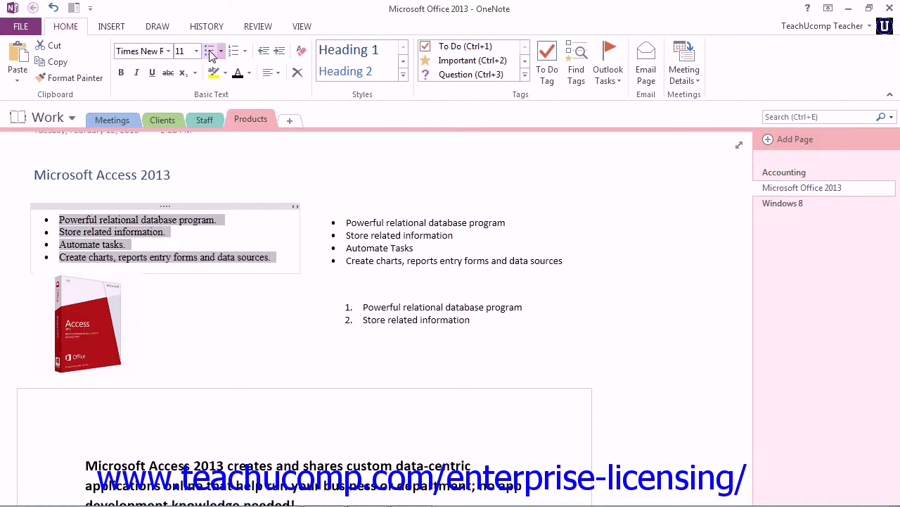
click(211, 57)
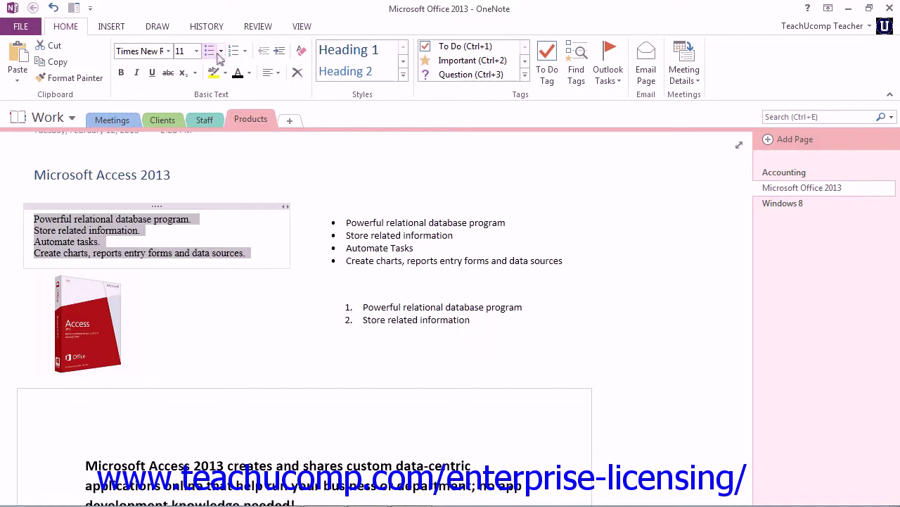
Apply the arrowhead bullet from the Bullet Library to the original four-line list
click(221, 52)
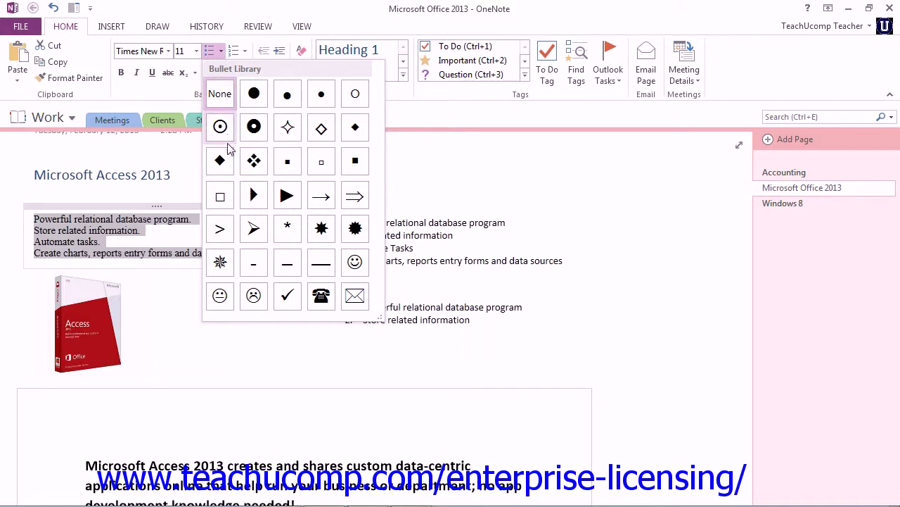
click(254, 230)
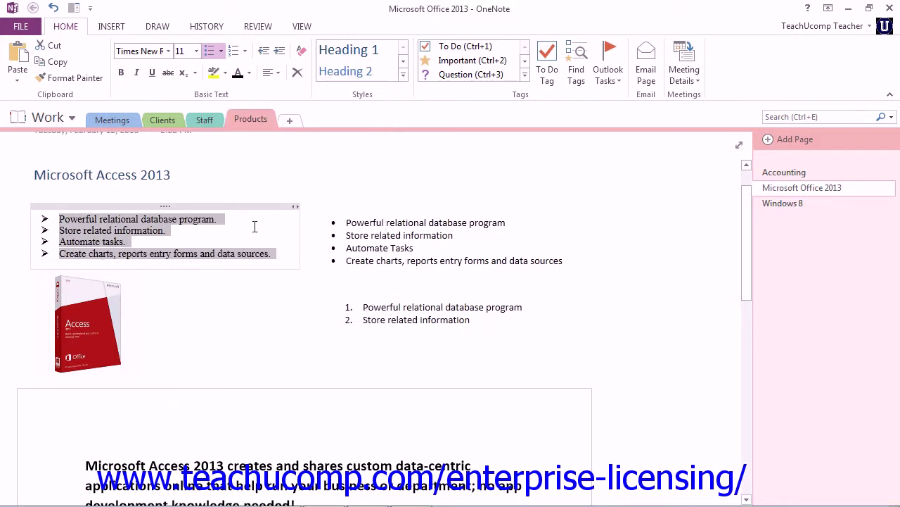